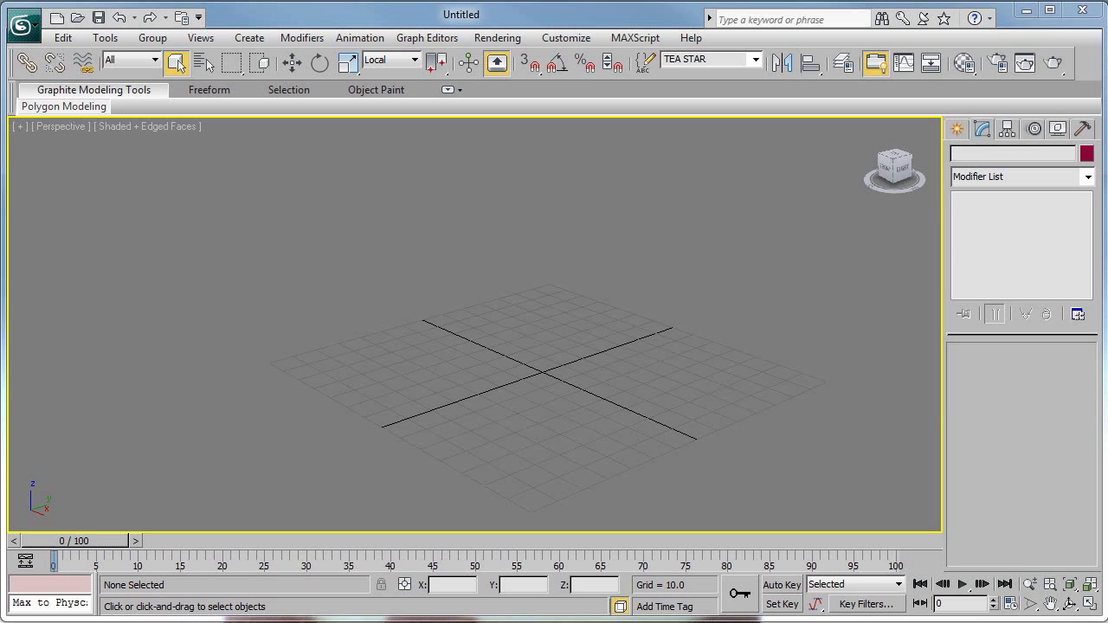
Open the project folder selection dialog and enlarge it to show more of the folder tree
click(26, 28)
mouse_move(91, 415)
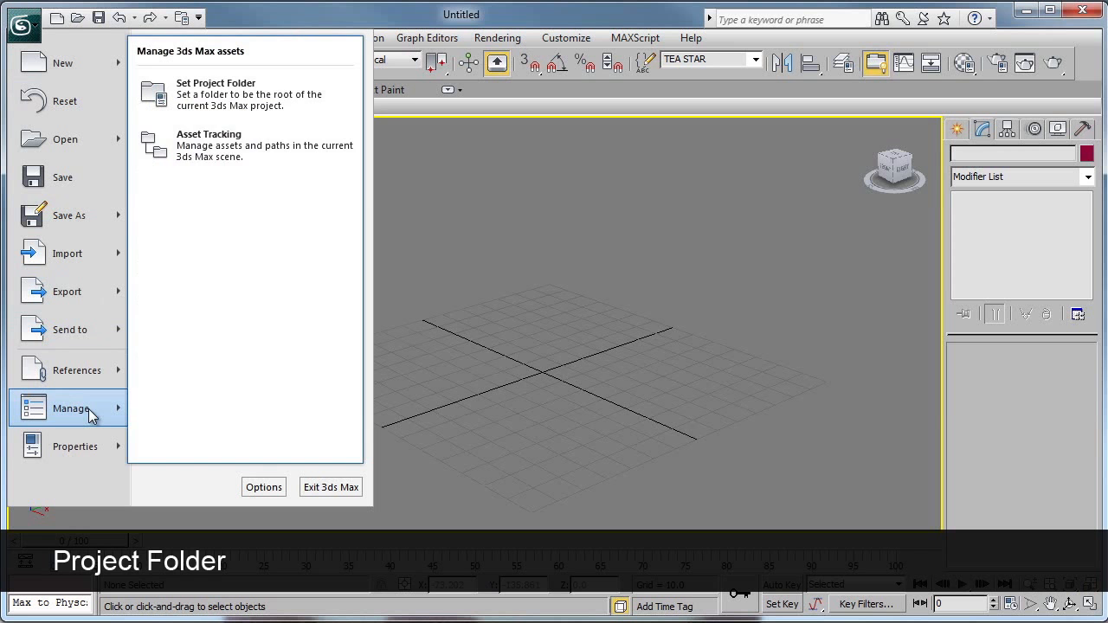
click(282, 98)
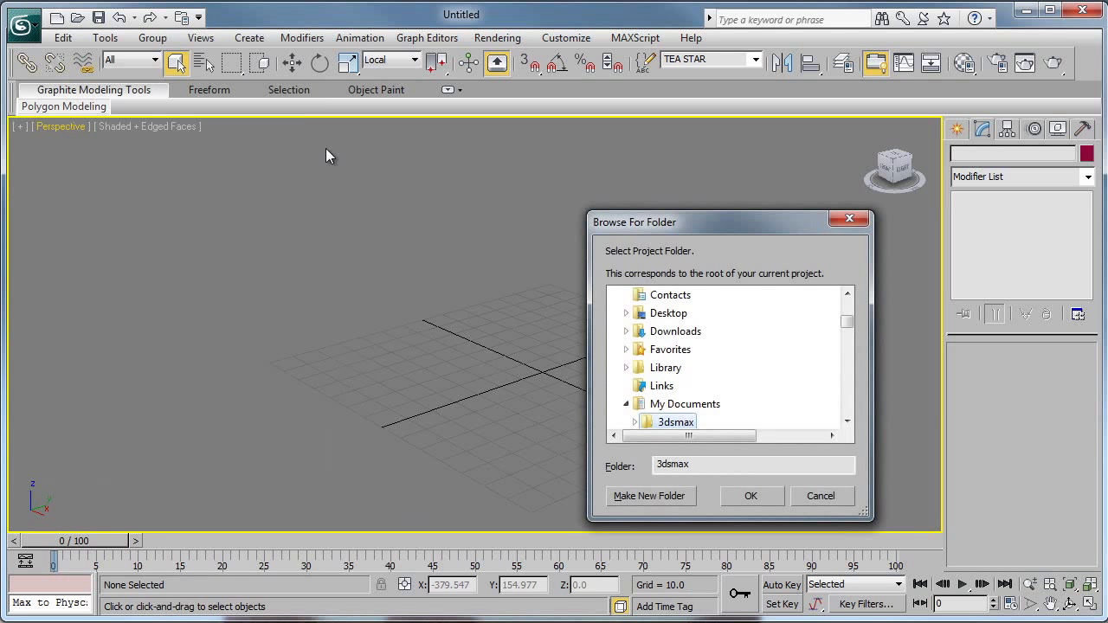
drag(695, 222, 683, 157)
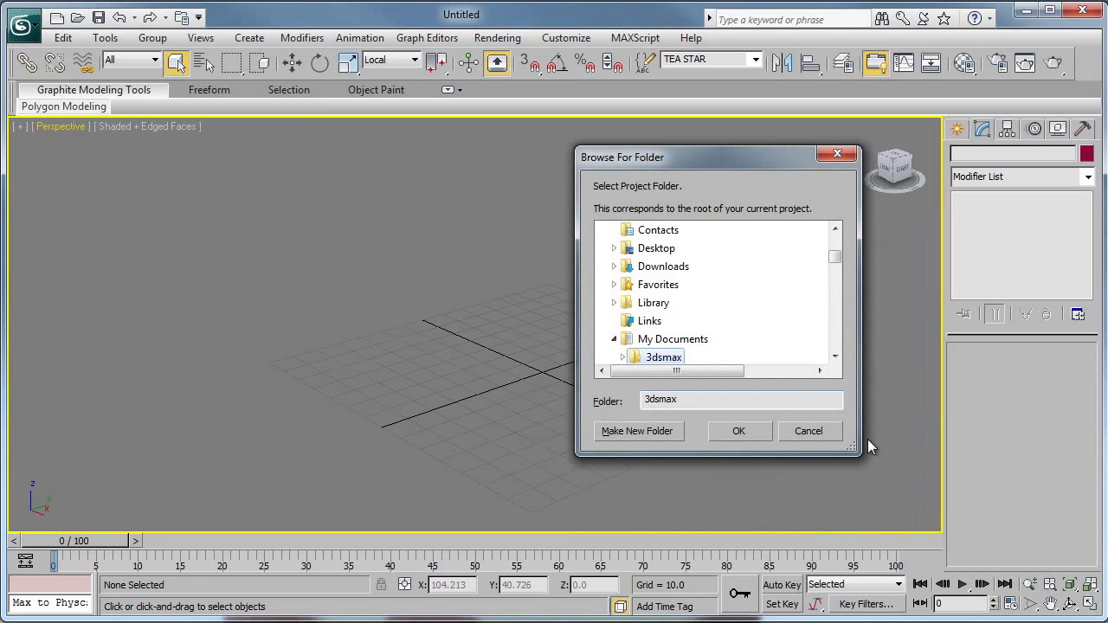
drag(851, 448, 872, 510)
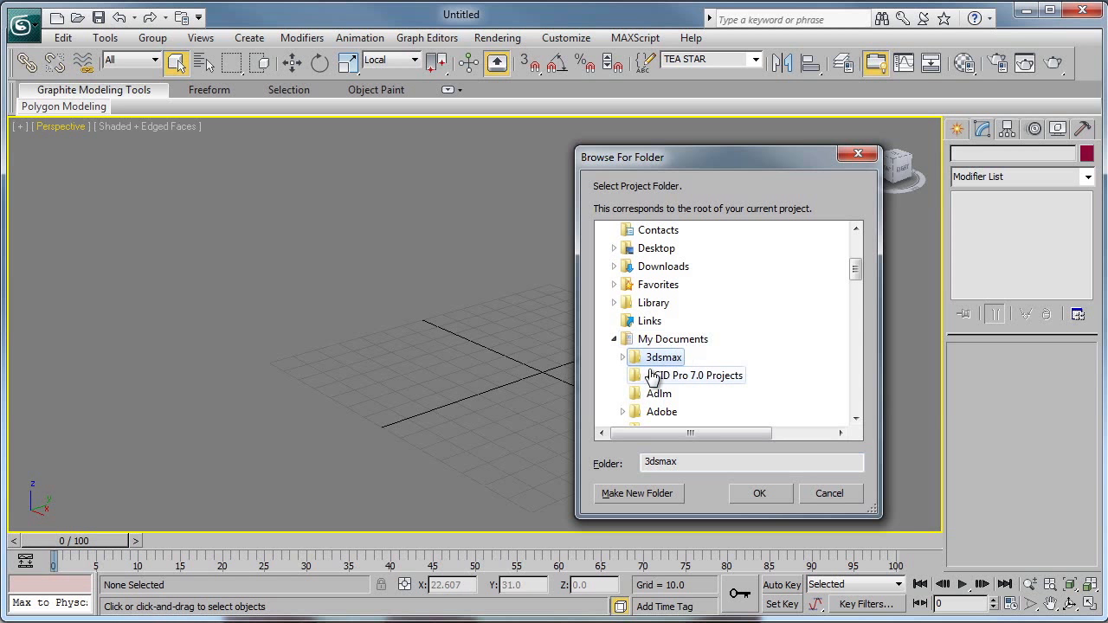
Examine the subfolders of the 3dsmax project folder under My Documents and collapse it again
click(623, 357)
scroll(631, 354, up, 1)
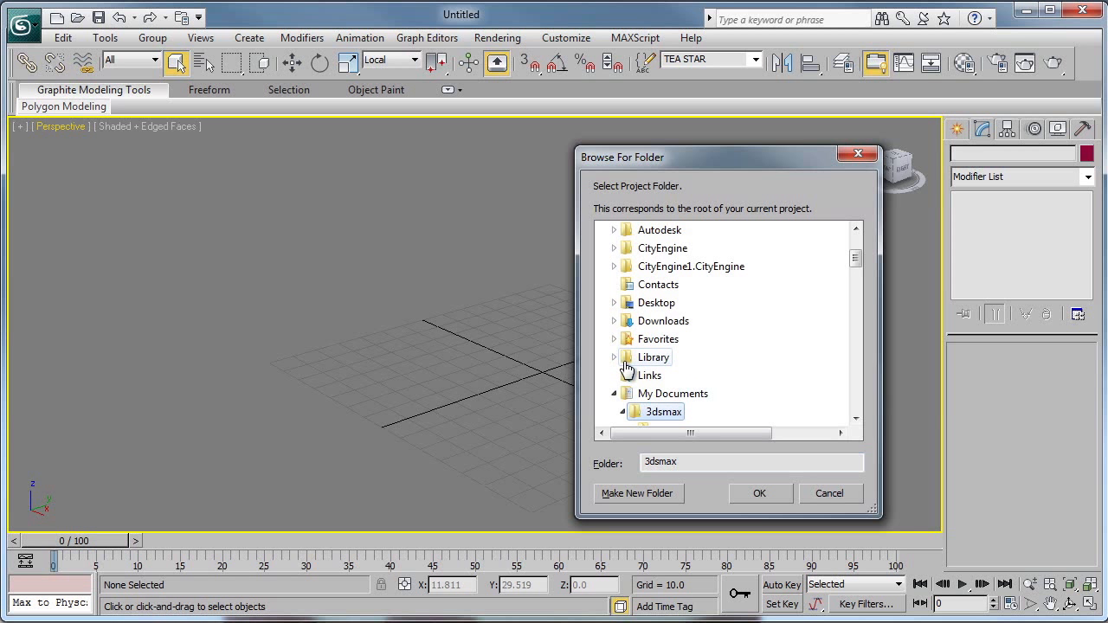
scroll(749, 363, down, 4)
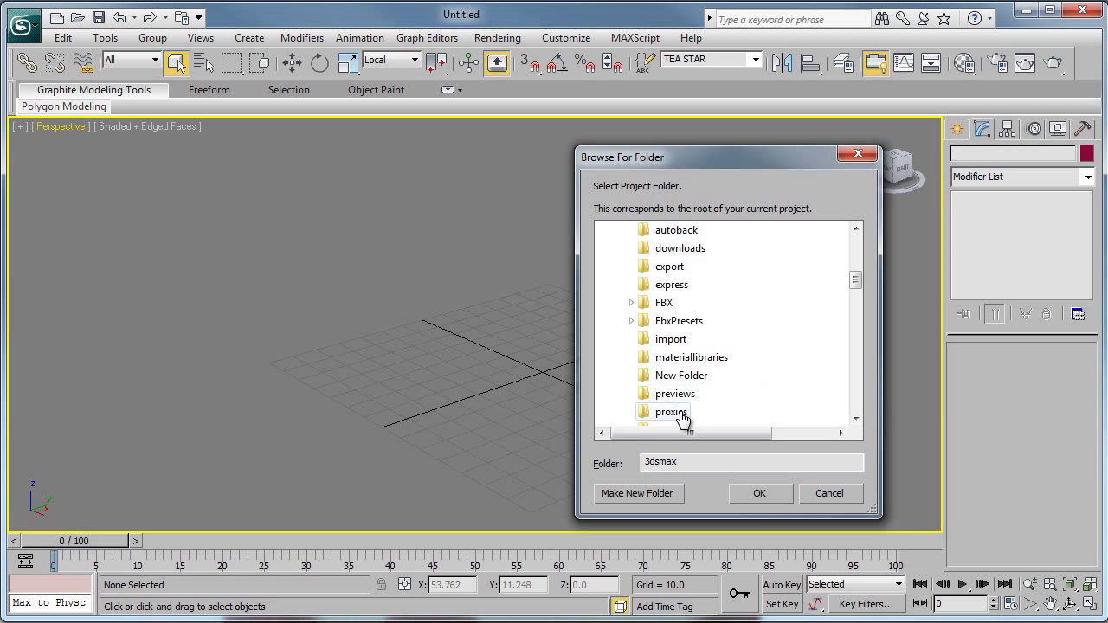
scroll(680, 405, up, 3)
click(623, 357)
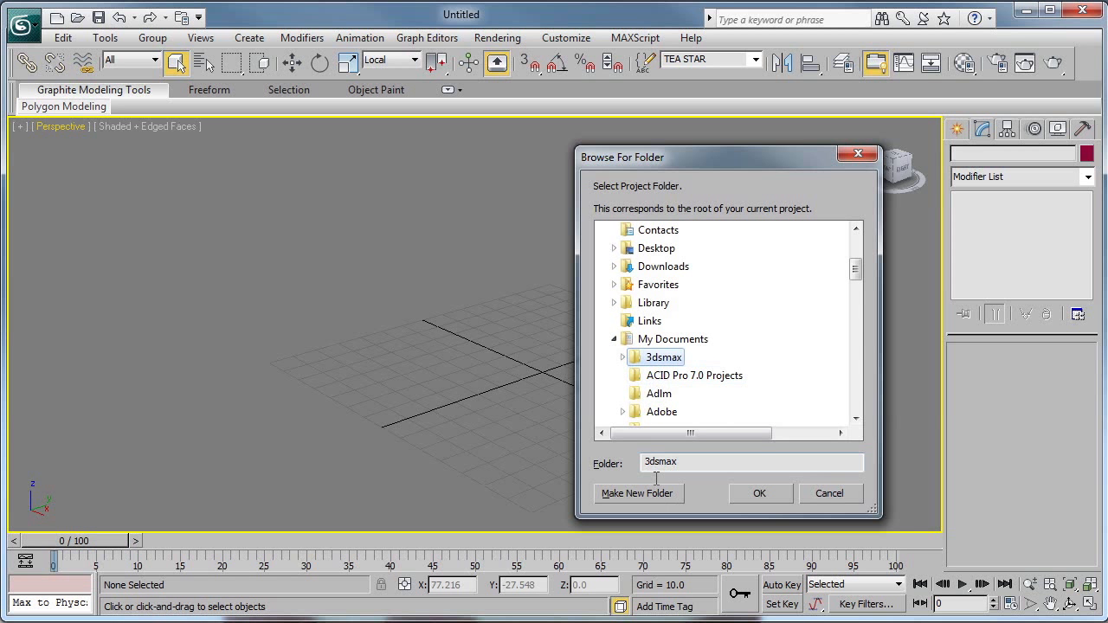
Create a folder named 3dsmax1 in My Documents and set it as the project folder
click(673, 339)
click(651, 495)
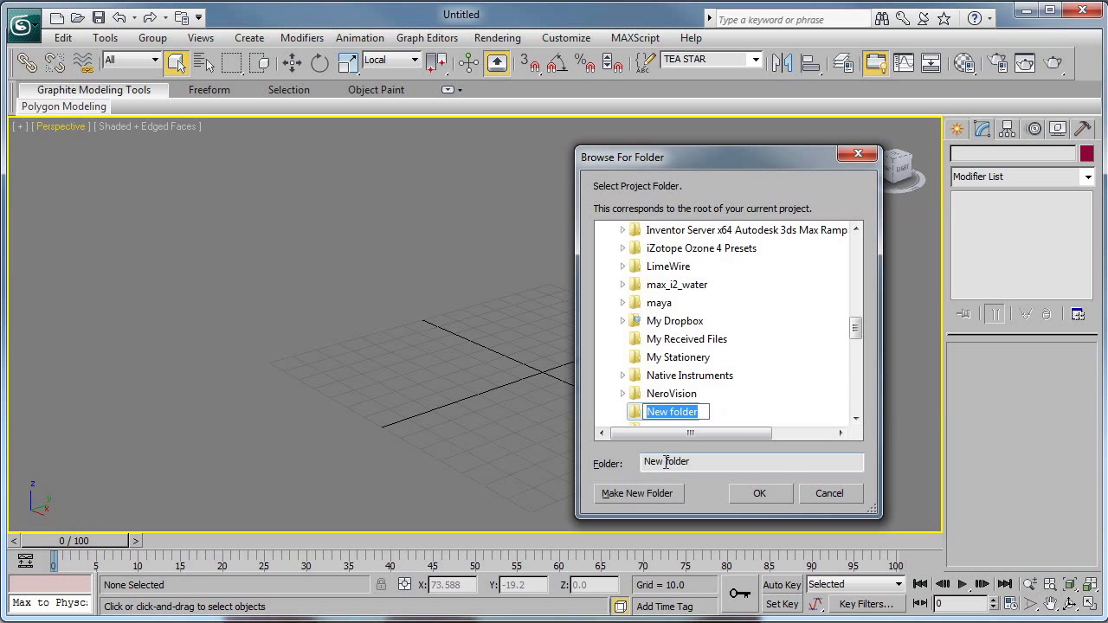
text(3dsmax1)
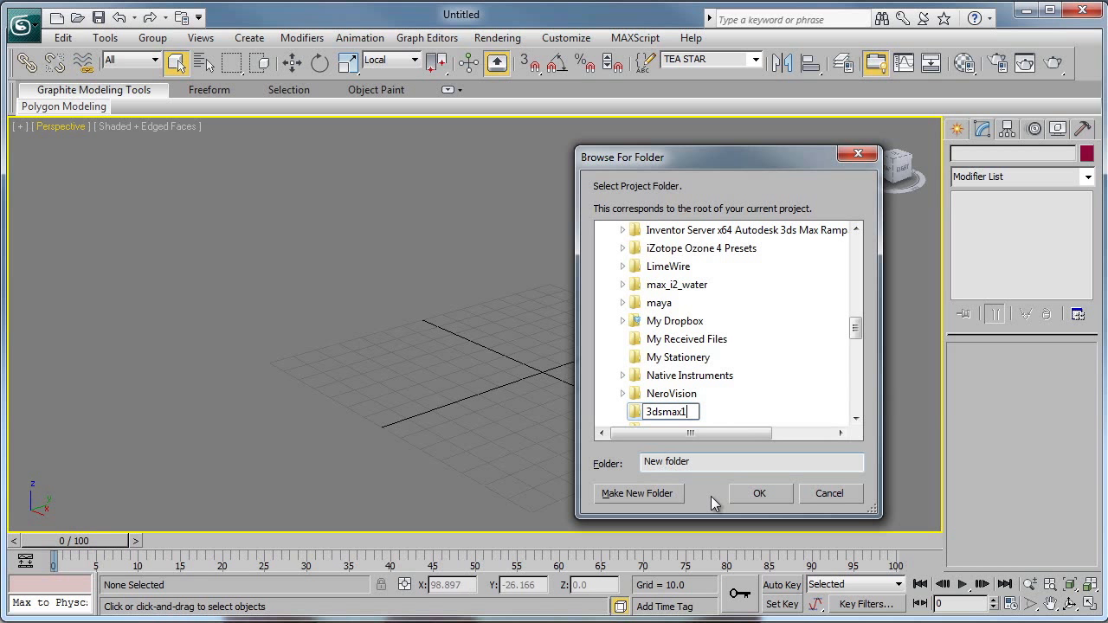
click(753, 490)
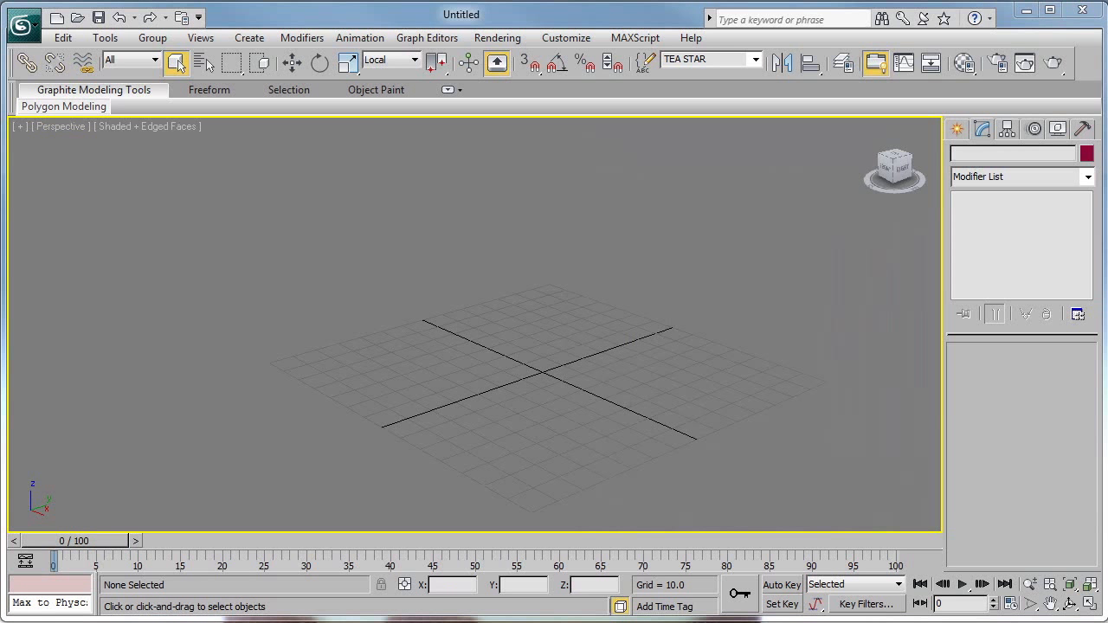
Examine the contents of the 3dsmax1 project folder in Windows Explorer and close its window
drag(1107, 8, 592, 58)
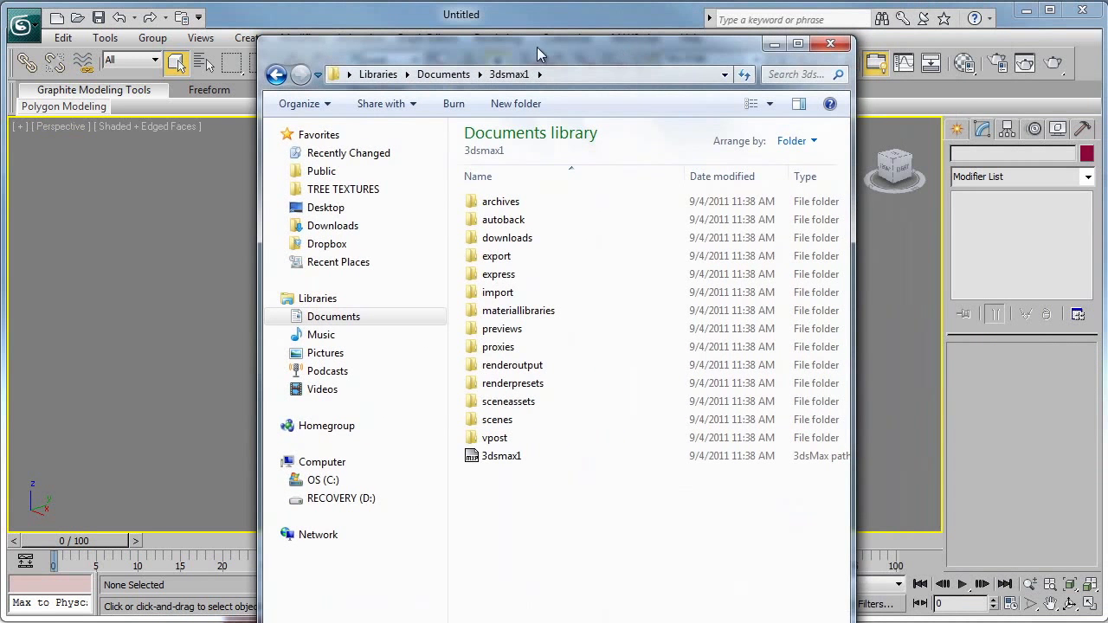
drag(260, 38, 189, 41)
drag(305, 50, 351, 44)
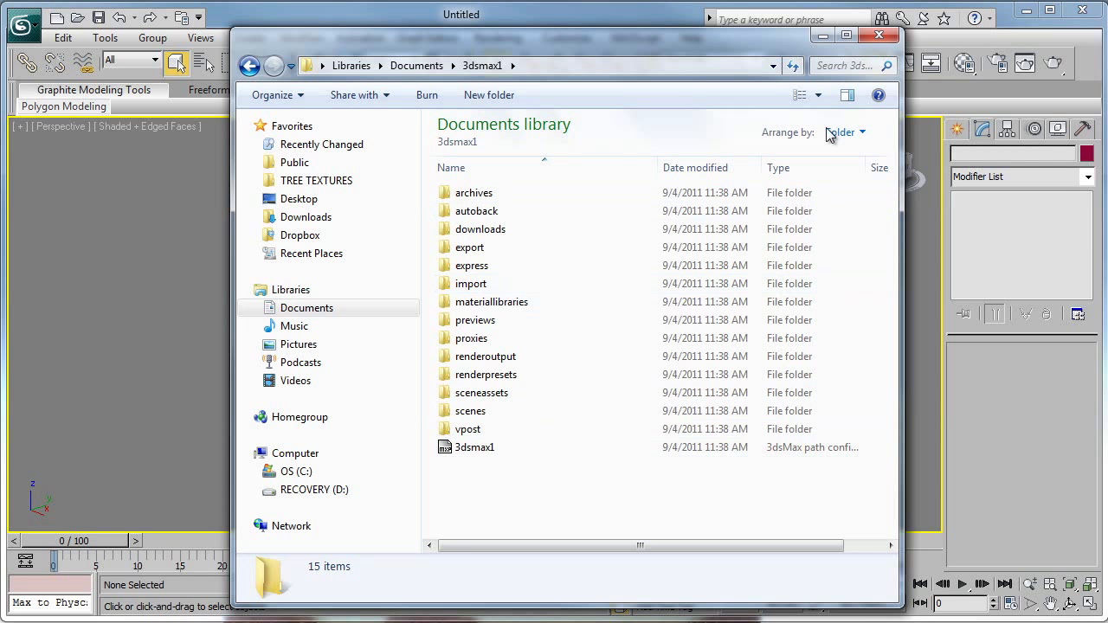
click(878, 39)
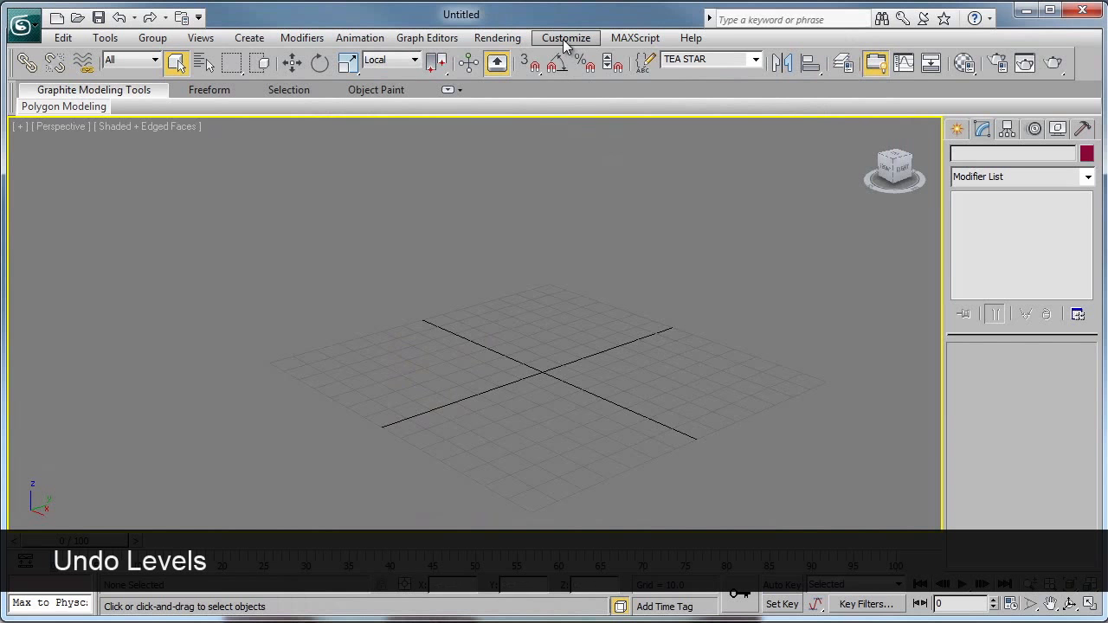
Set the scene undo levels to 500 in the general preferences
click(564, 39)
click(636, 317)
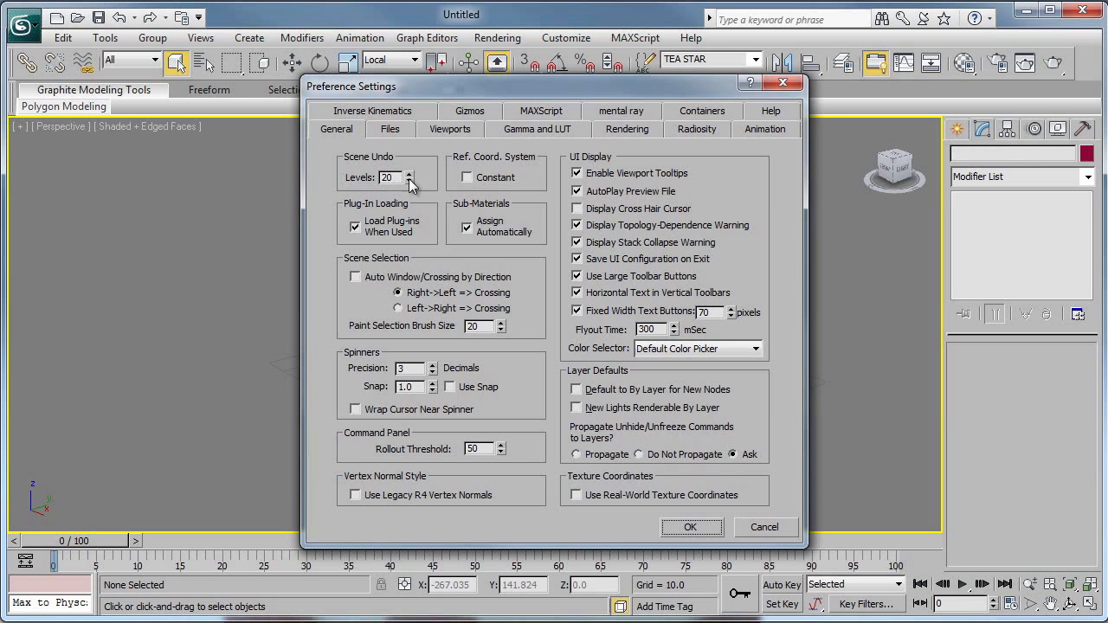
drag(410, 177, 411, 5)
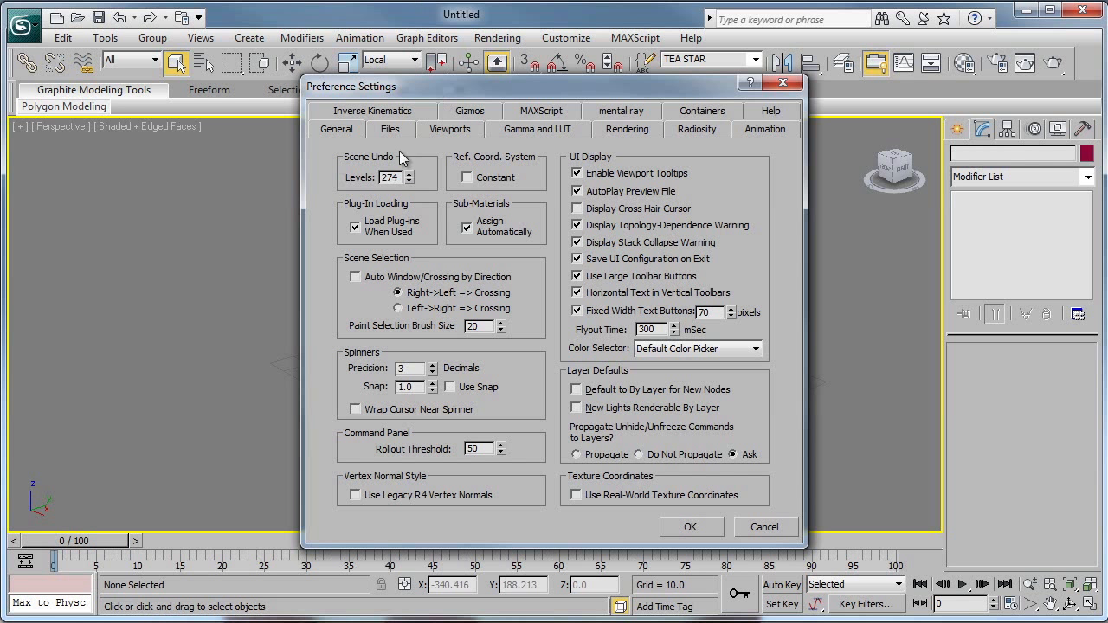
drag(398, 178, 292, 172)
text(500)
key(Return)
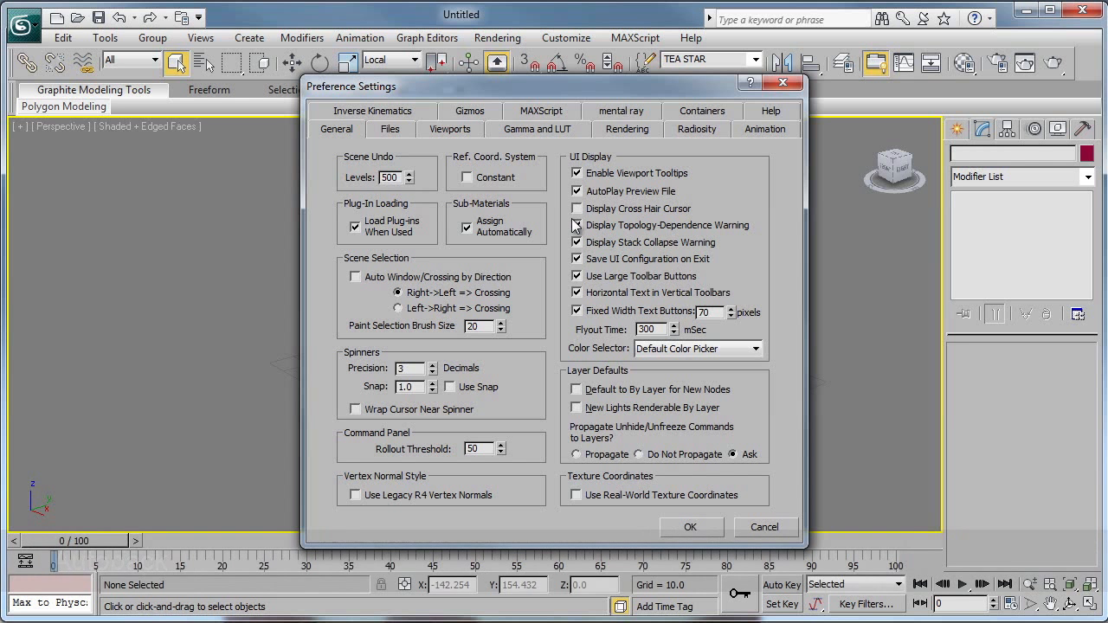
Review the file handling and auto backup preferences and leave the preference settings without applying changes
click(403, 130)
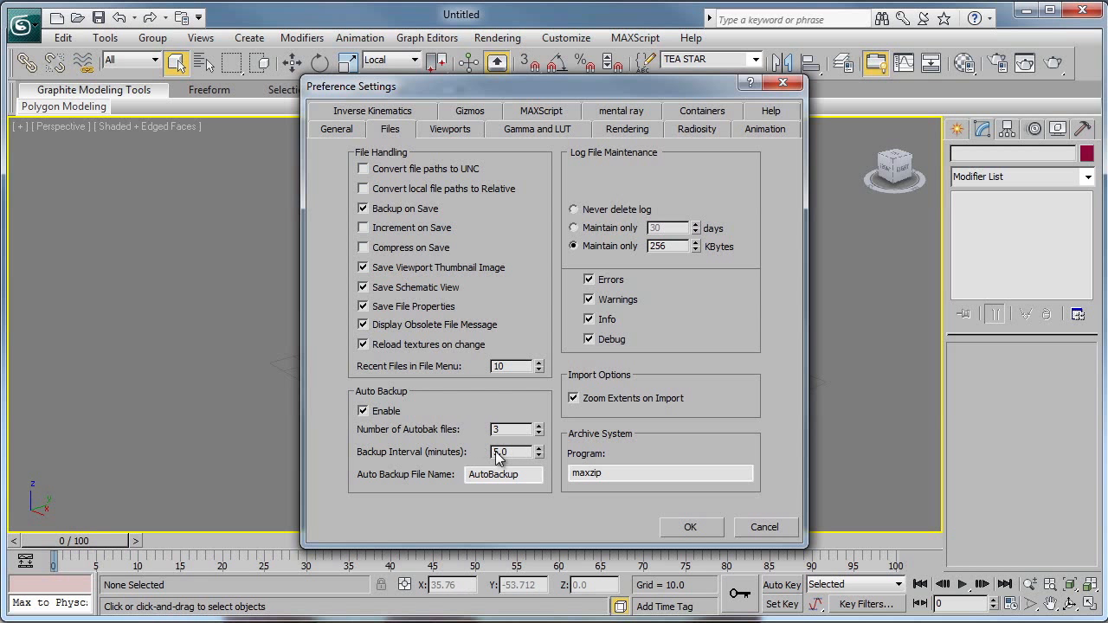
click(763, 527)
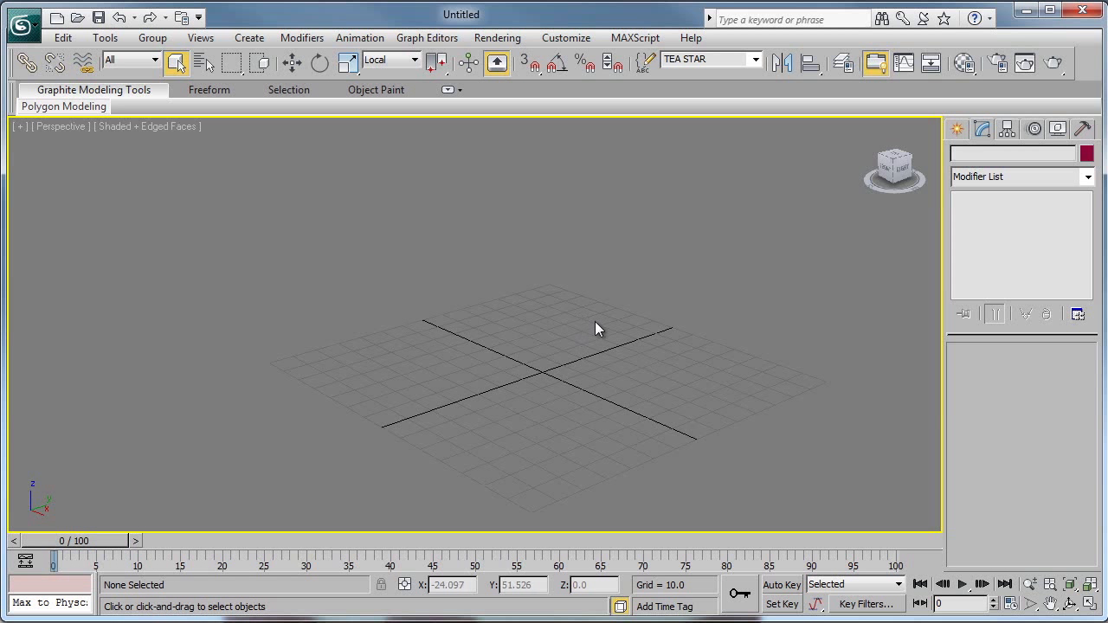
Preview the ame-dark, ame-light, 3dsMax2009 and ModularToolbarsUI schemes in the Custom UI and Defaults Switcher and cancel without setting one
click(570, 42)
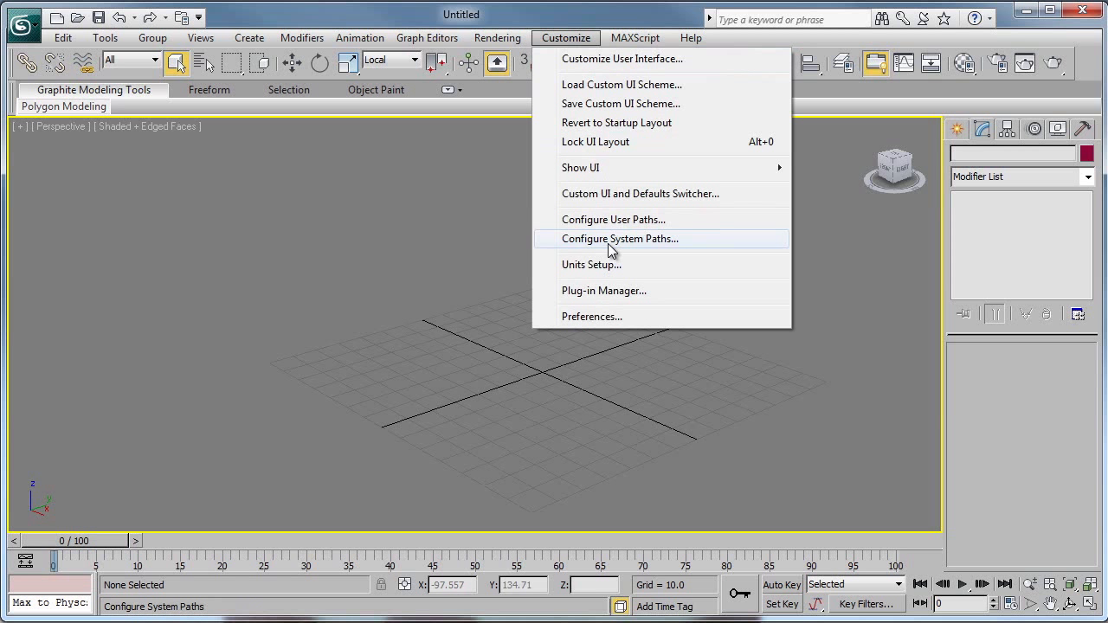
click(626, 195)
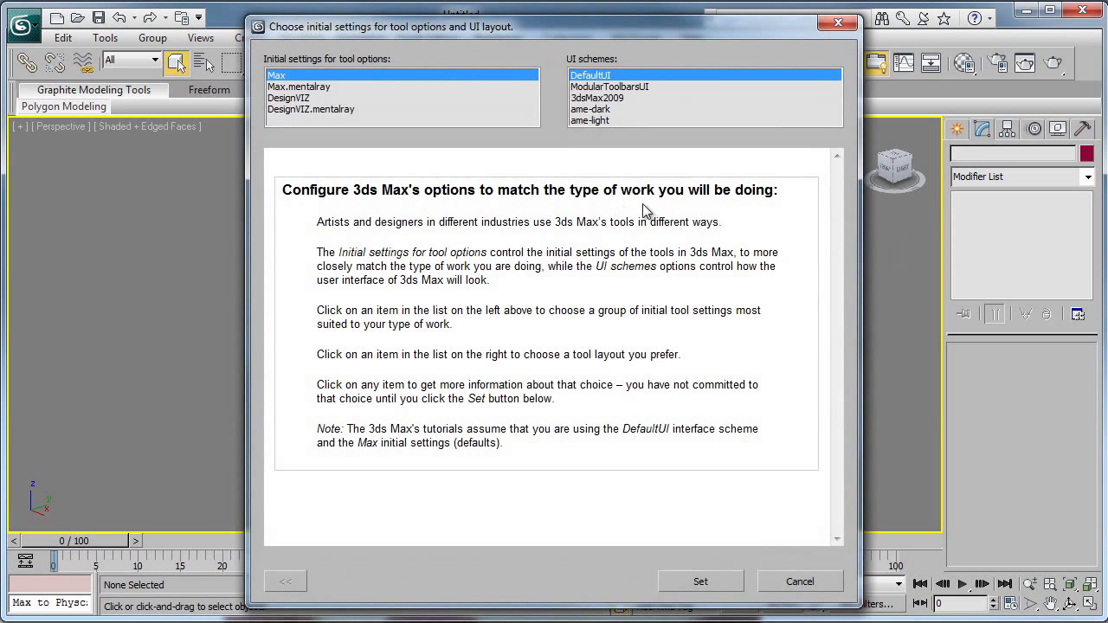
click(589, 111)
click(599, 122)
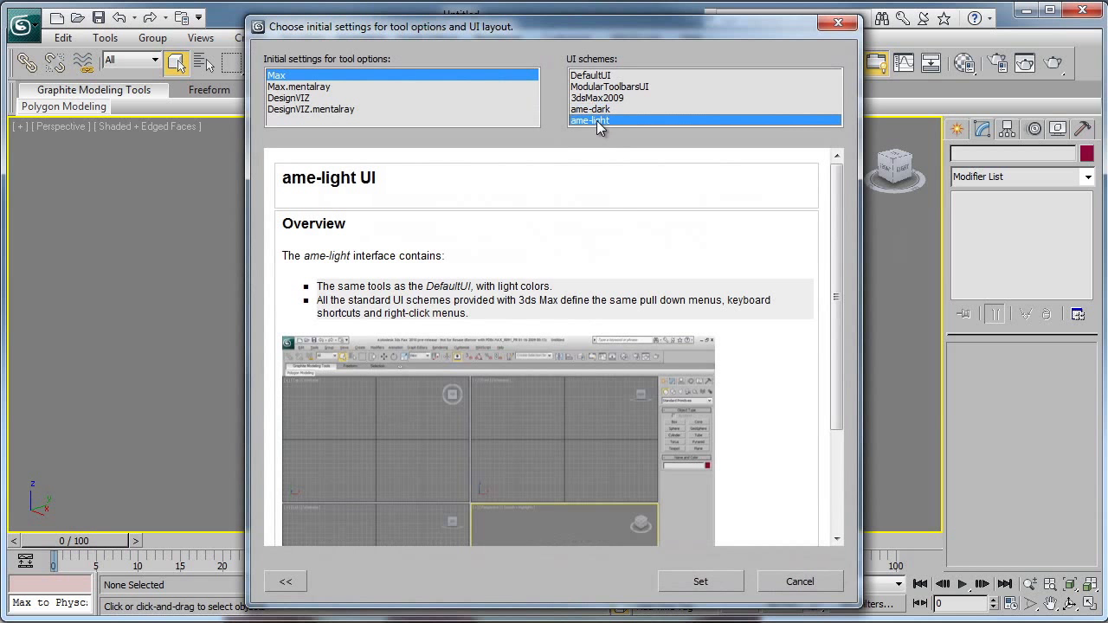
click(588, 109)
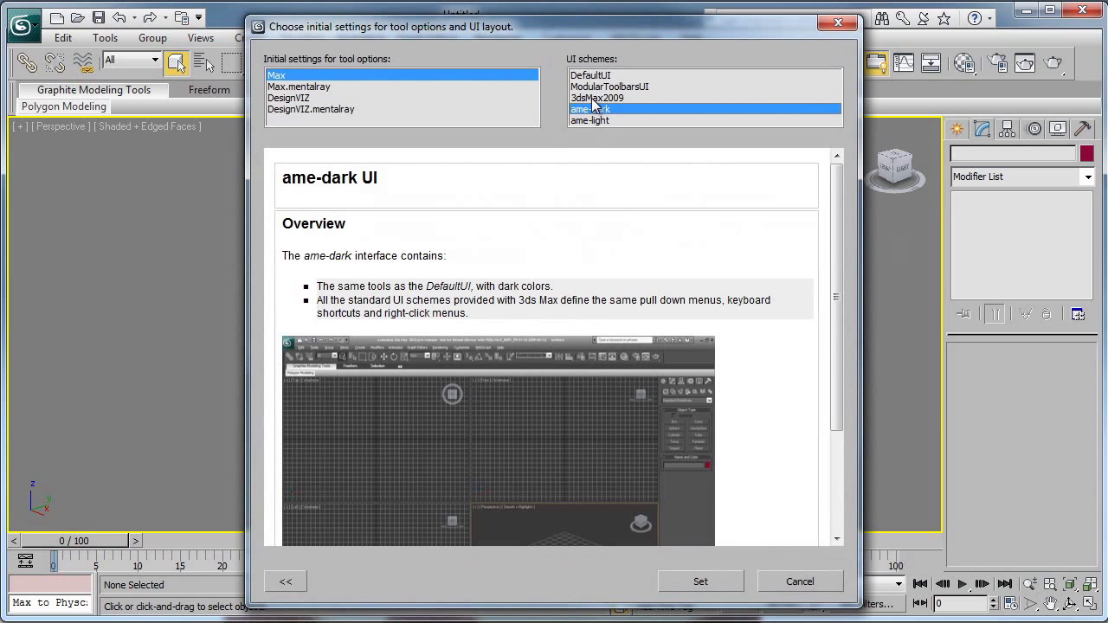
click(596, 99)
click(595, 87)
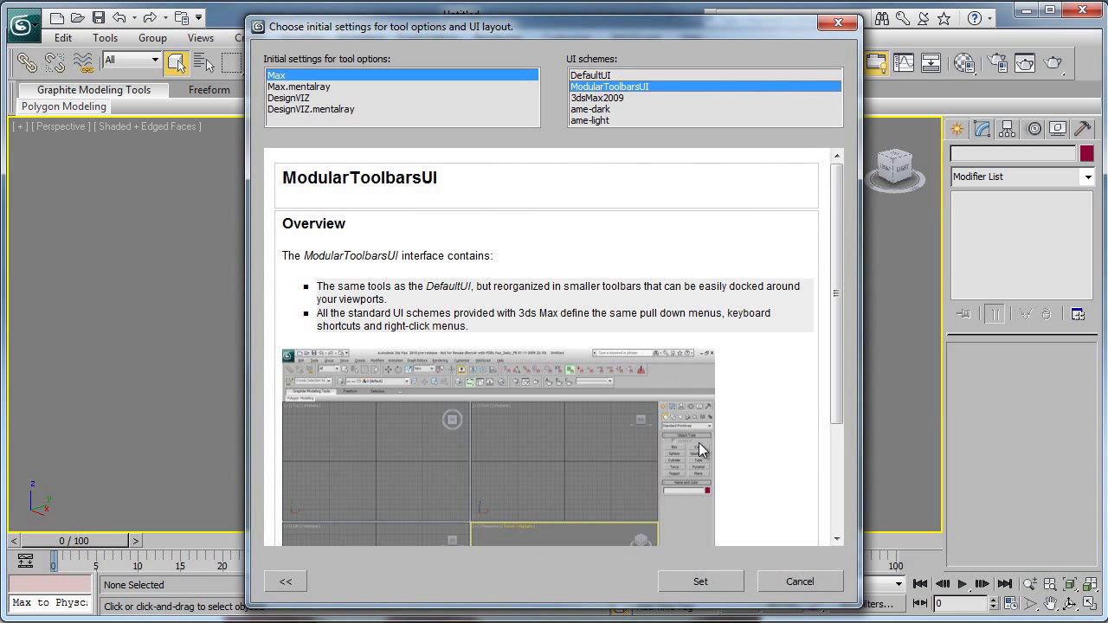
click(840, 581)
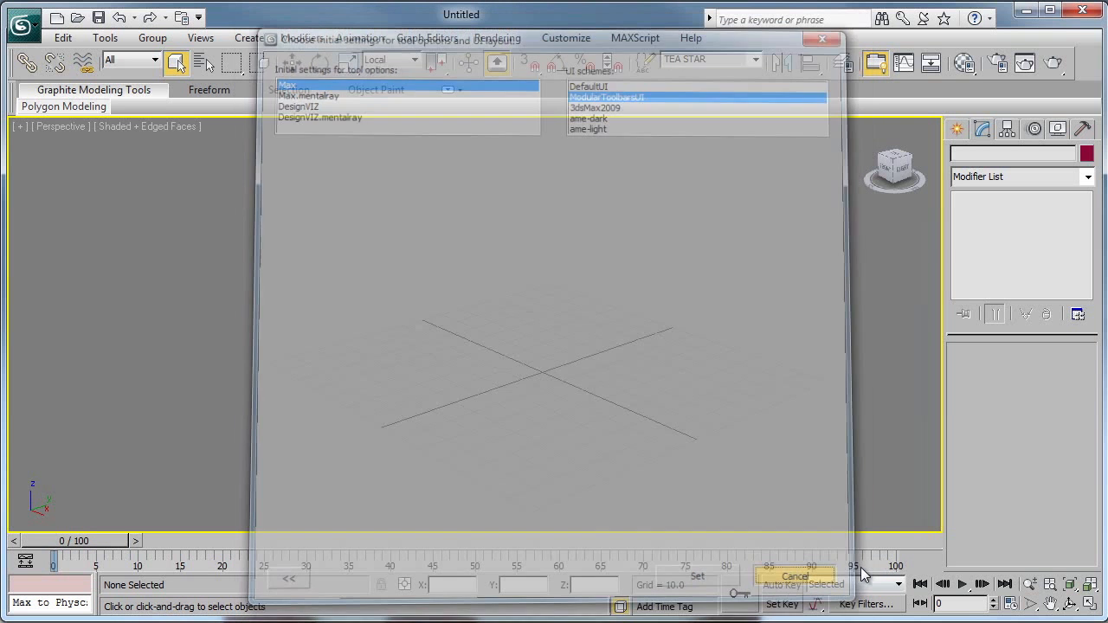
Open the Customize User Interface dialog and examine the keyboard shortcut groups and categories
click(549, 39)
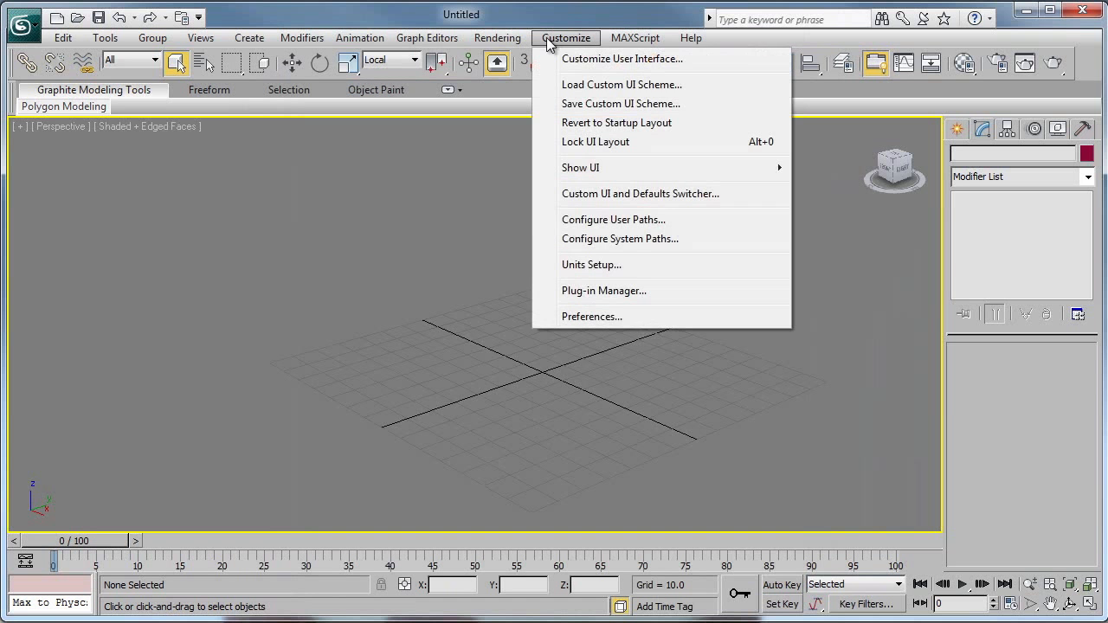
click(575, 62)
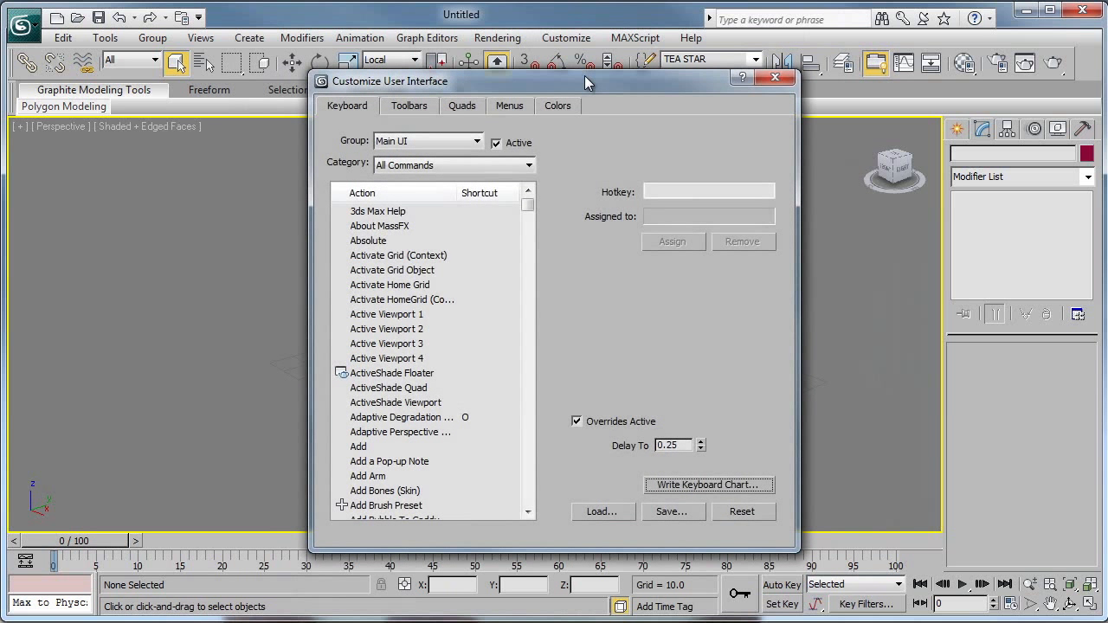
drag(584, 76, 638, 103)
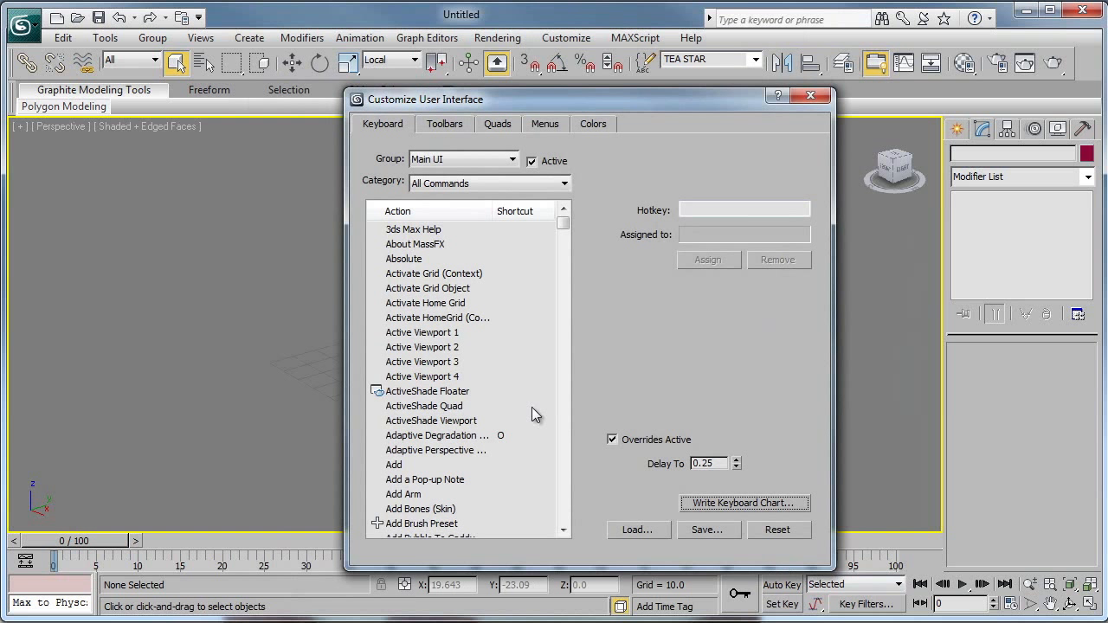
click(440, 183)
click(514, 160)
Try adding the 3ds Max Help action to the Quick Access Toolbar and remove it again
click(461, 124)
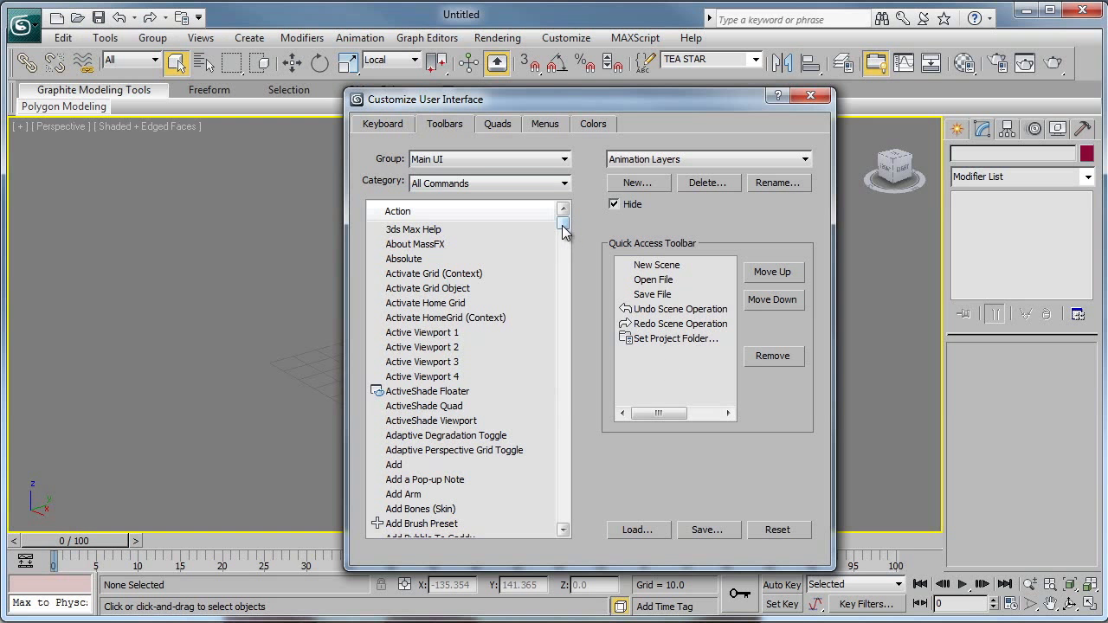
mouse_move(562, 226)
mouse_down()
mouse_move(564, 240)
mouse_move(564, 221)
mouse_up()
drag(400, 233, 647, 366)
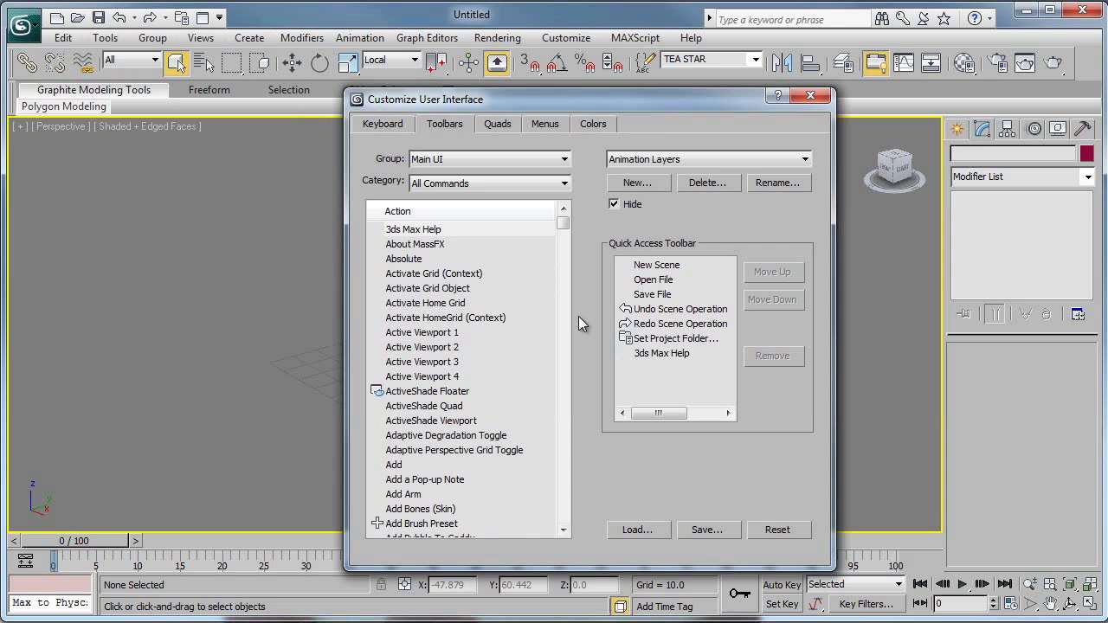
click(661, 353)
click(772, 356)
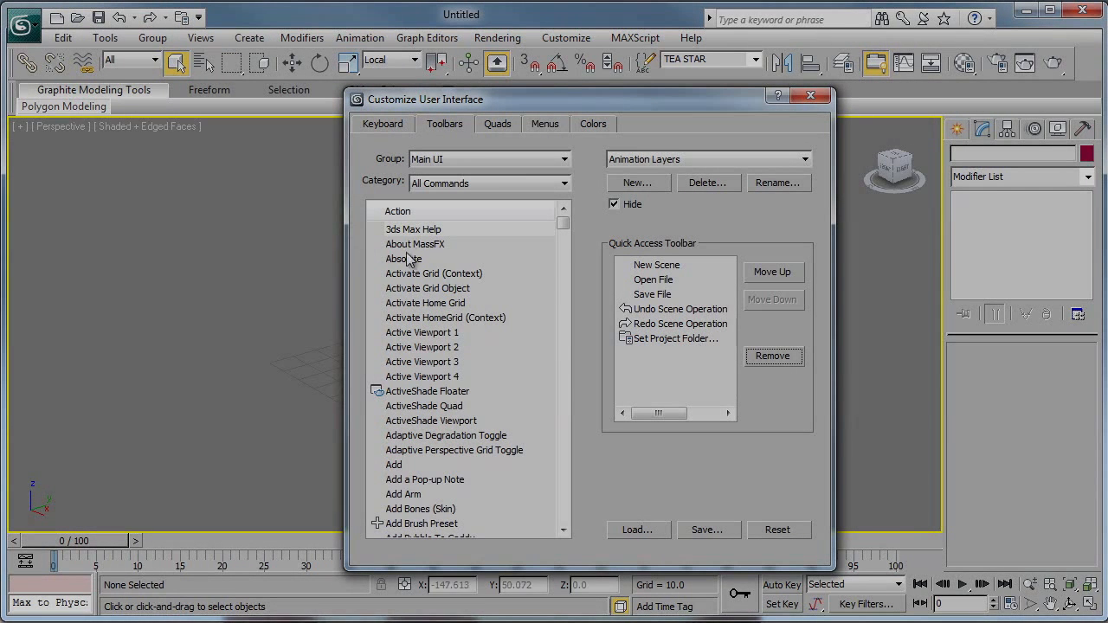
Add the 3ds Max Help action back to the Quick Access Toolbar and cancel saving the layout as a UI file
drag(412, 232, 652, 371)
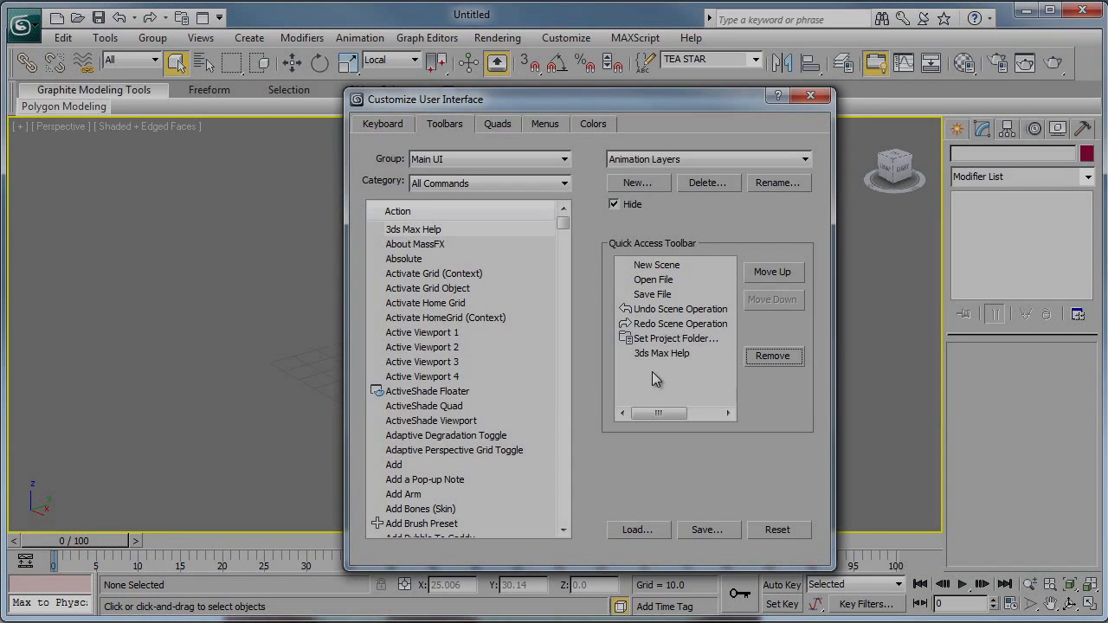
click(707, 530)
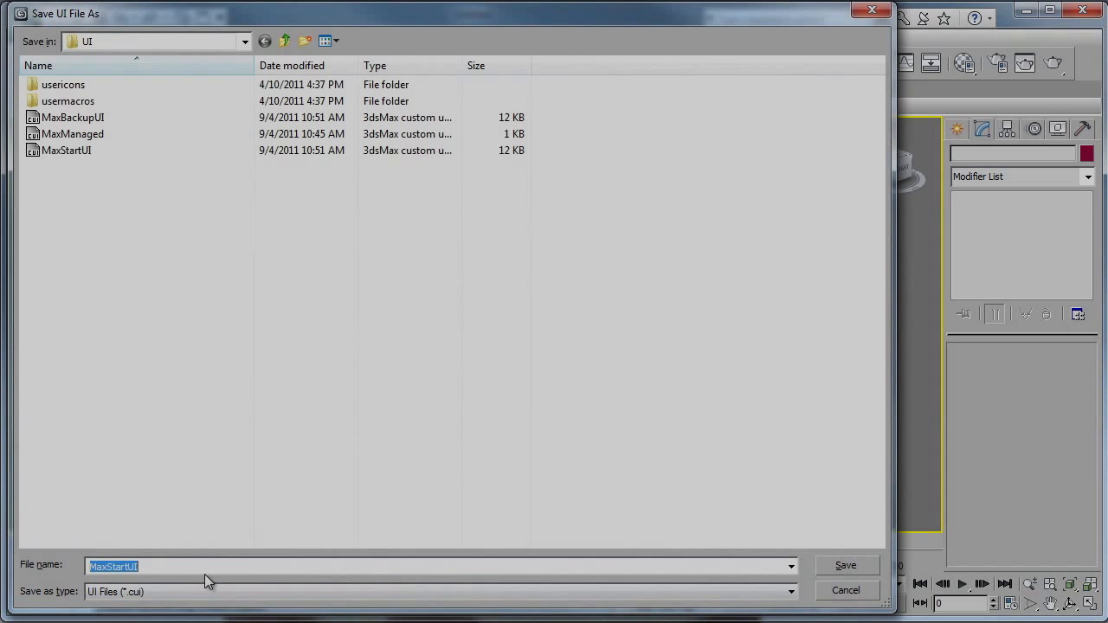
click(860, 588)
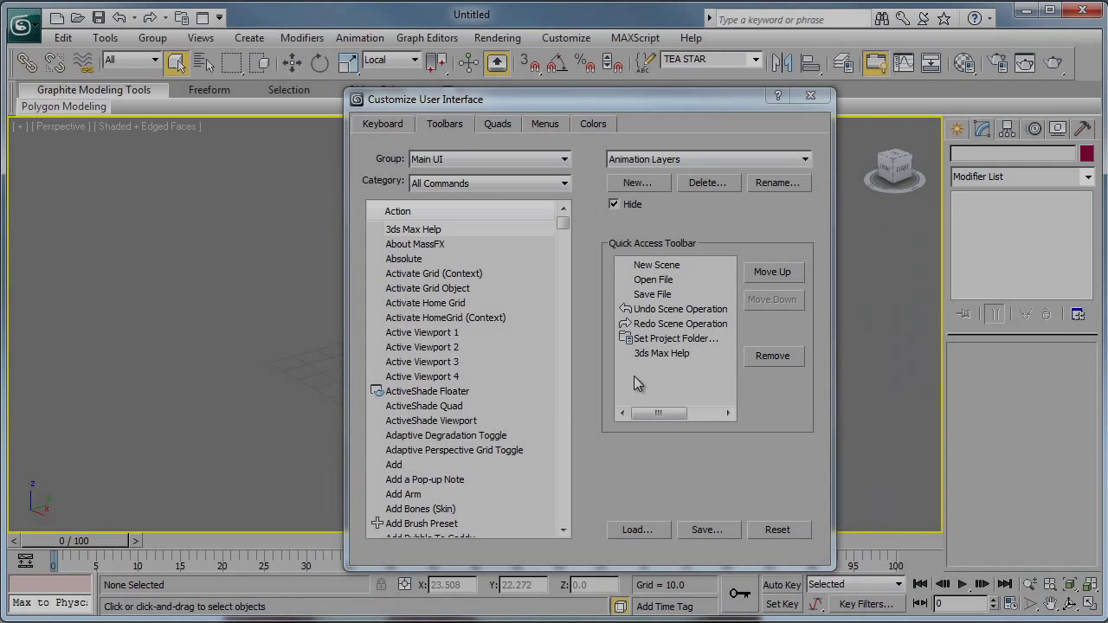
Review the color and menu customization options for the user interface
click(592, 124)
click(547, 124)
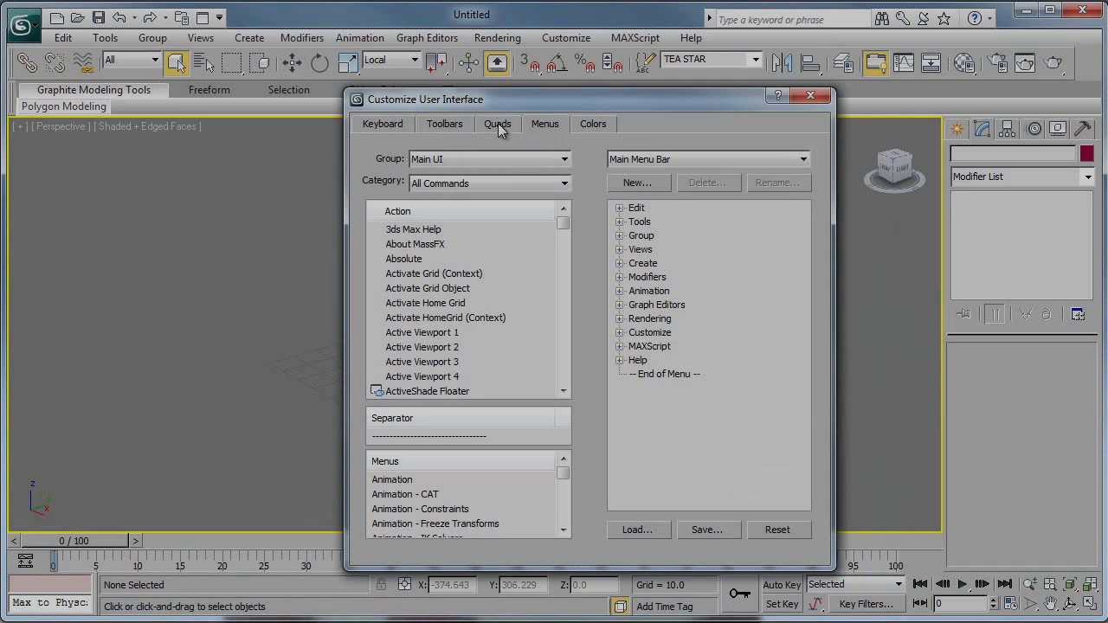